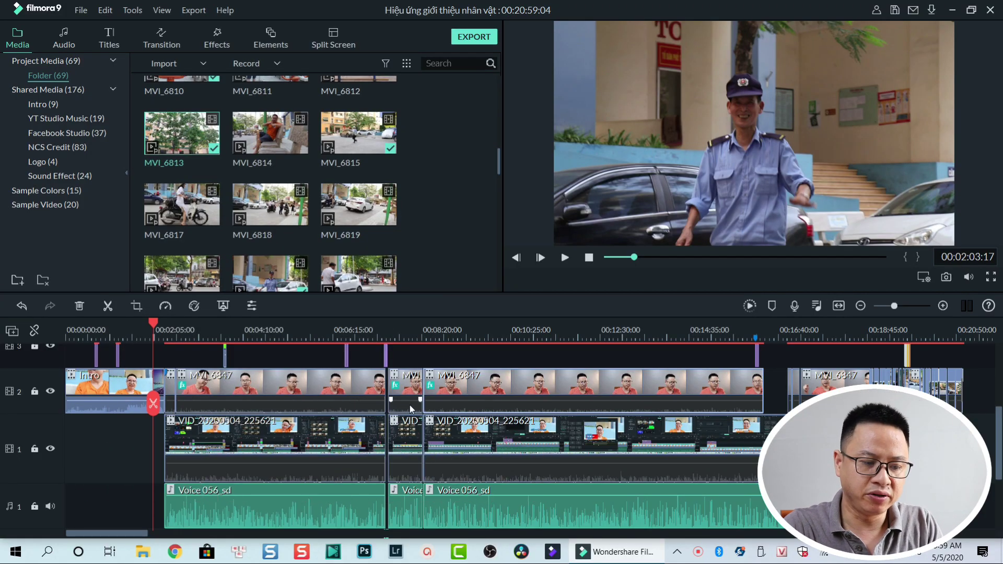
# - Delete the effects from the MVI_6847 clip at 00:05:20 so the presenter fills the frame
pyautogui.moveTo(451, 396)
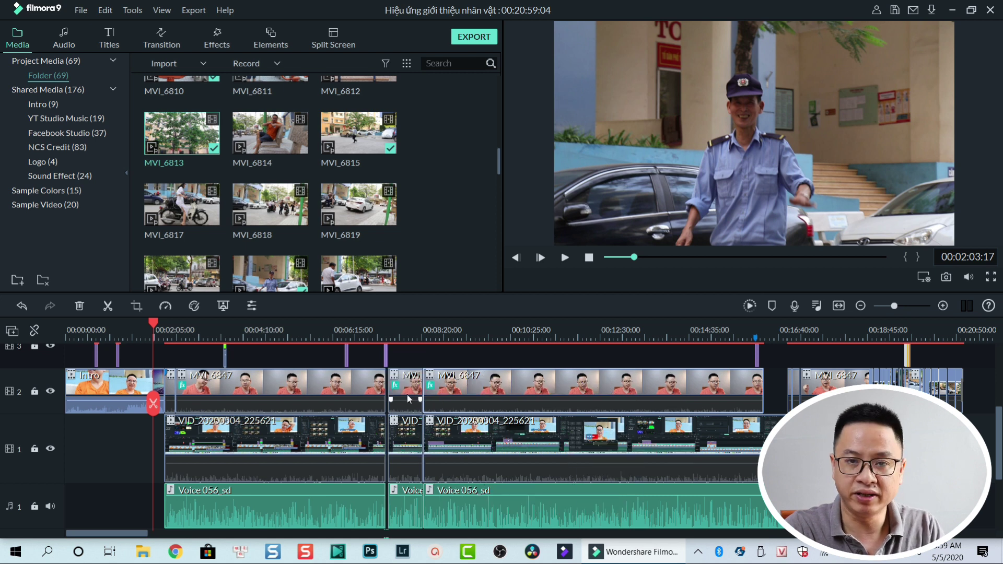
pyautogui.click(294, 337)
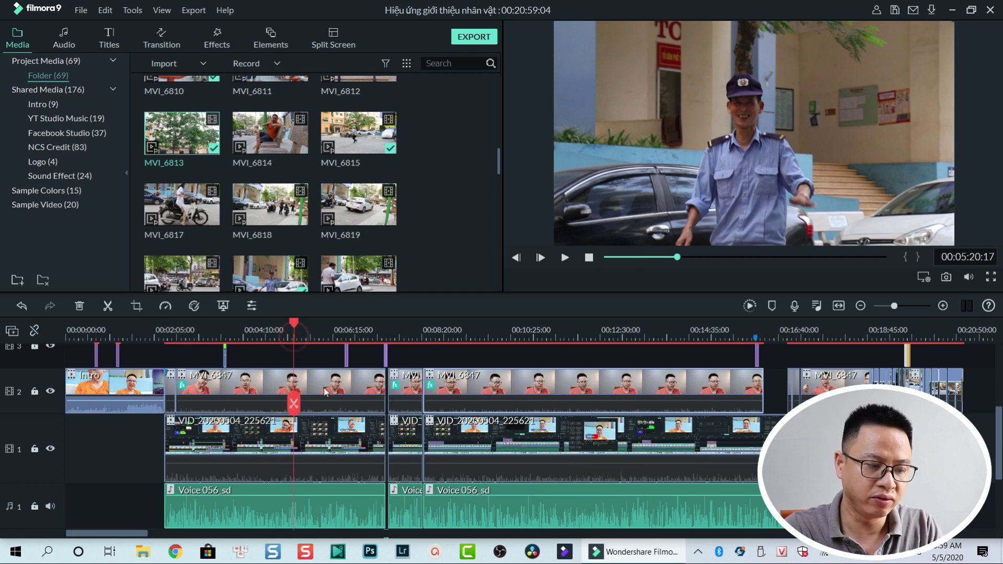
pyautogui.click(323, 388)
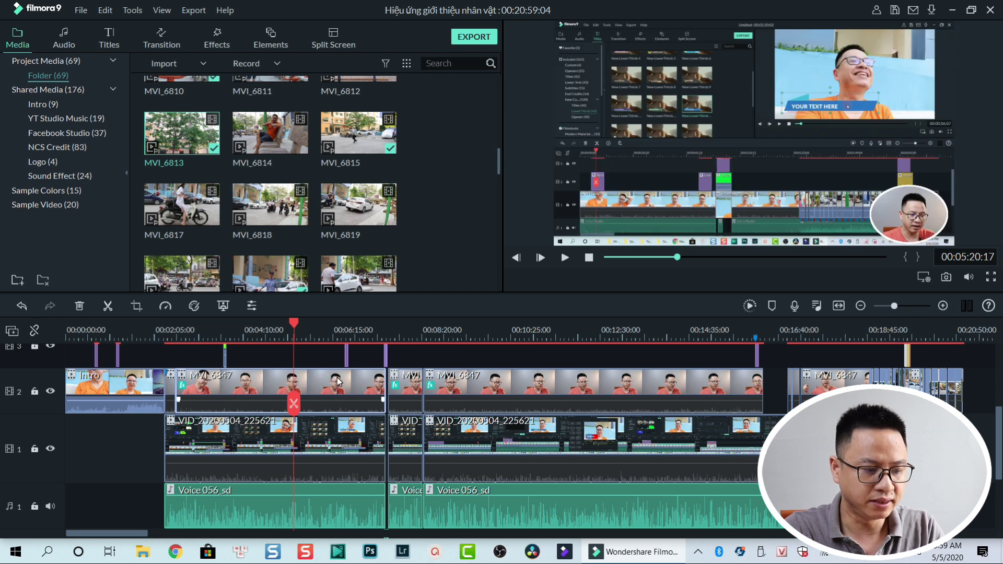
pyautogui.scroll(2, 338, 392)
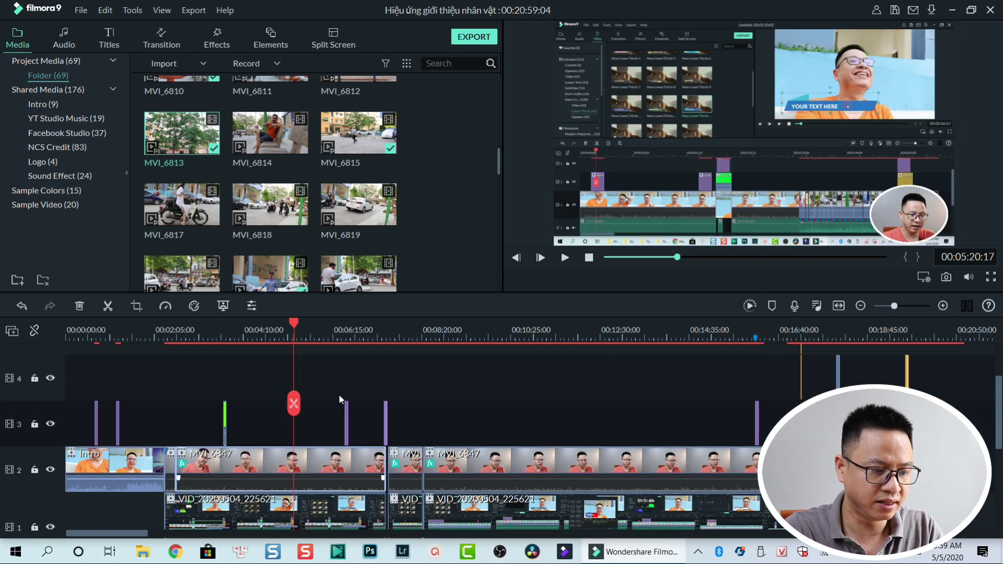
pyautogui.rightClick(327, 458)
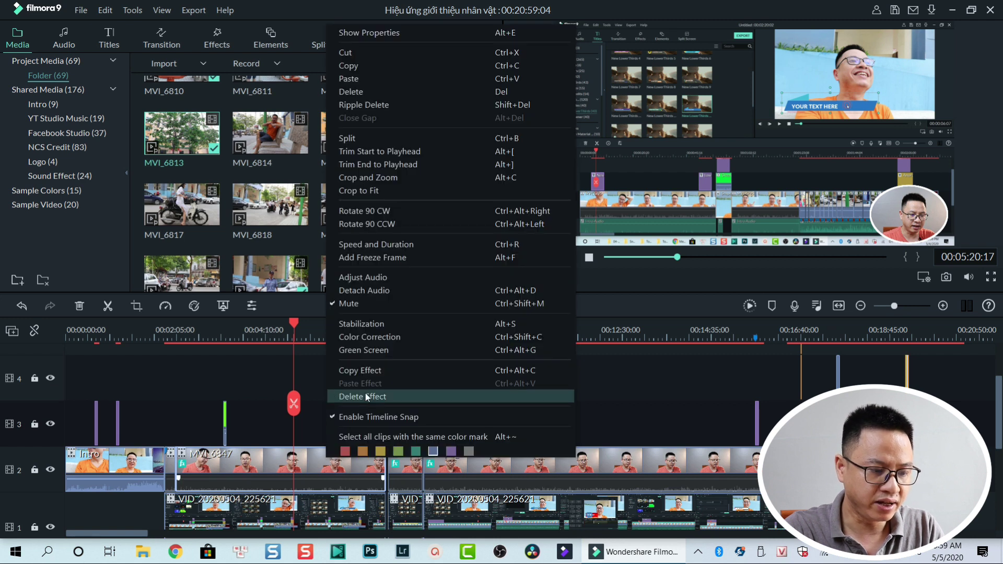
pyautogui.click(360, 396)
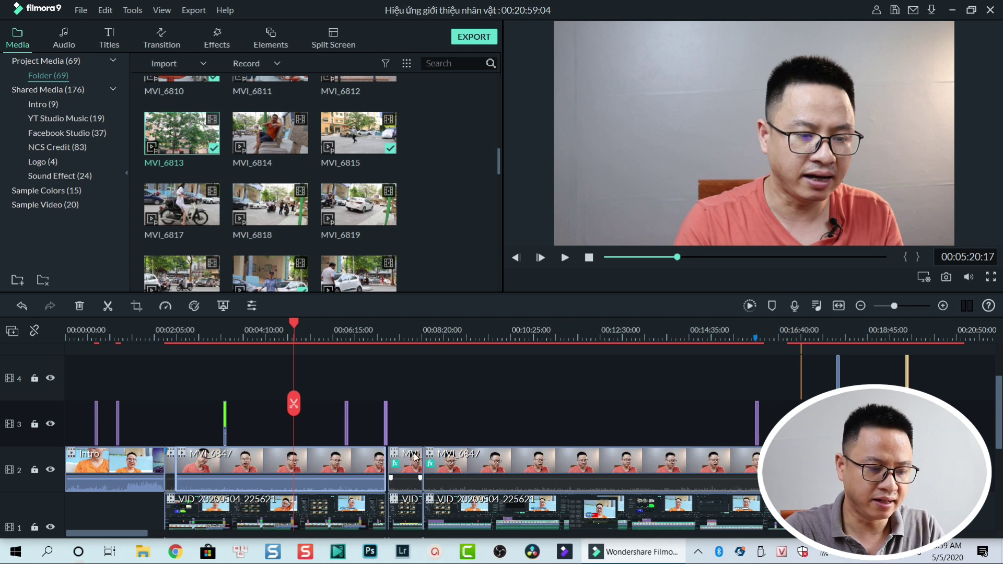
pyautogui.click(251, 334)
pyautogui.click(281, 469)
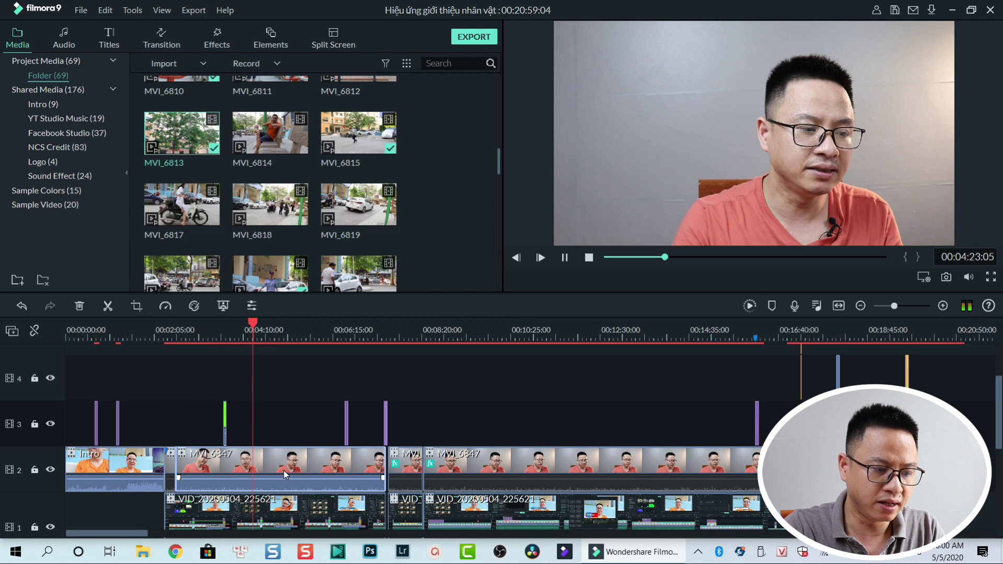
pyautogui.press('space')
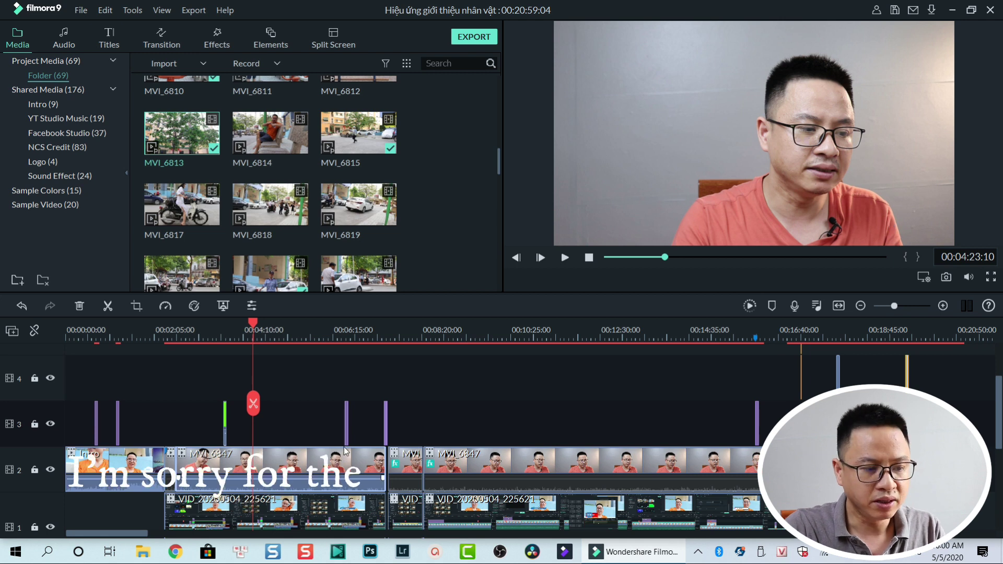
# - Drag the Image Mask and Border effects from Effects > Included > Utility onto the MVI_6847 clip
pyautogui.click(218, 44)
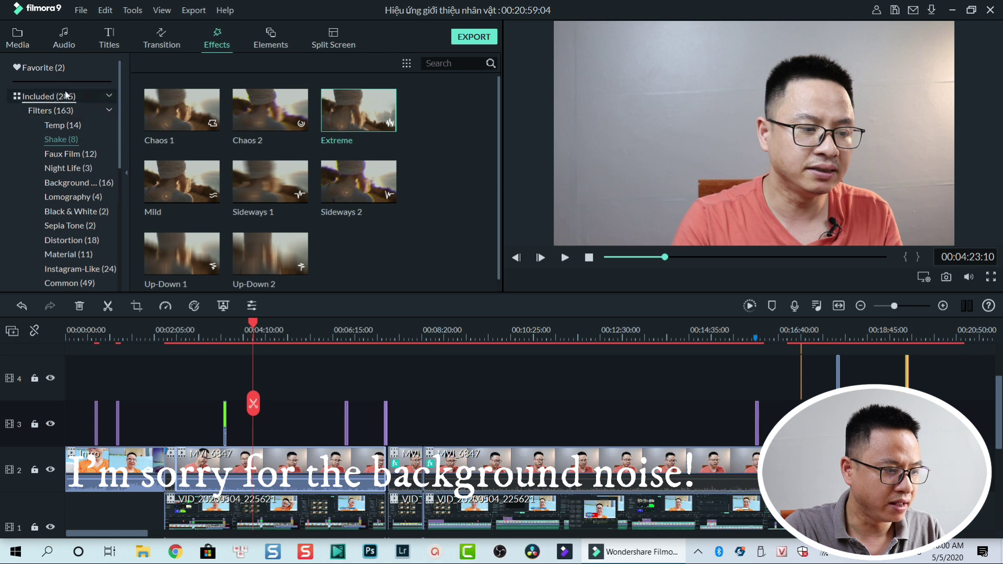
pyautogui.click(49, 95)
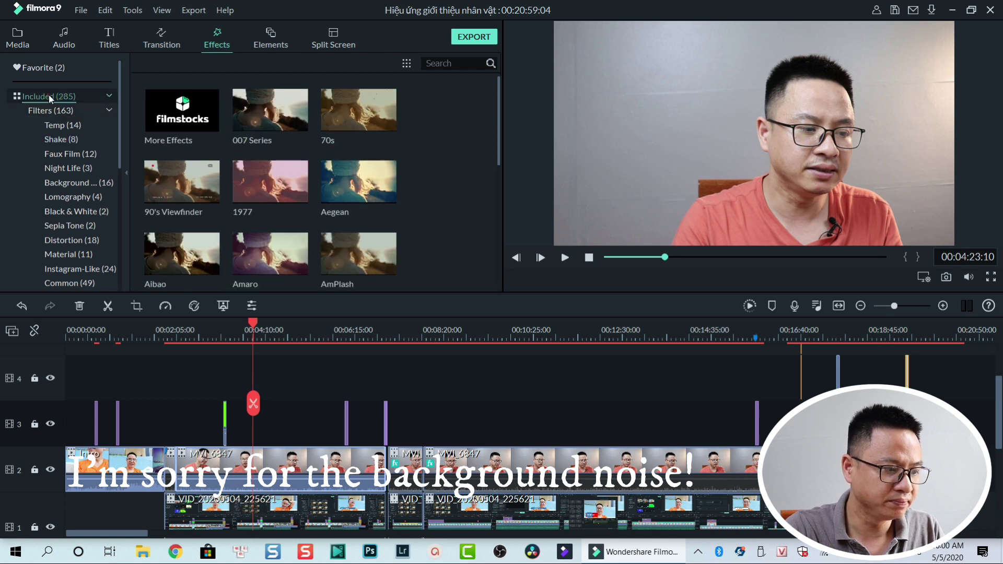
pyautogui.scroll(-3, 79, 182)
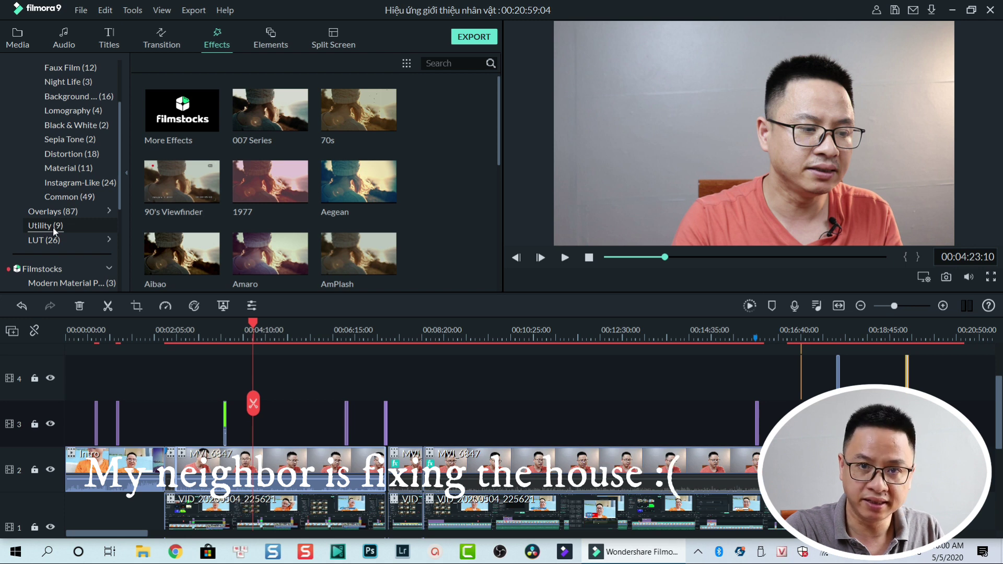
pyautogui.click(53, 228)
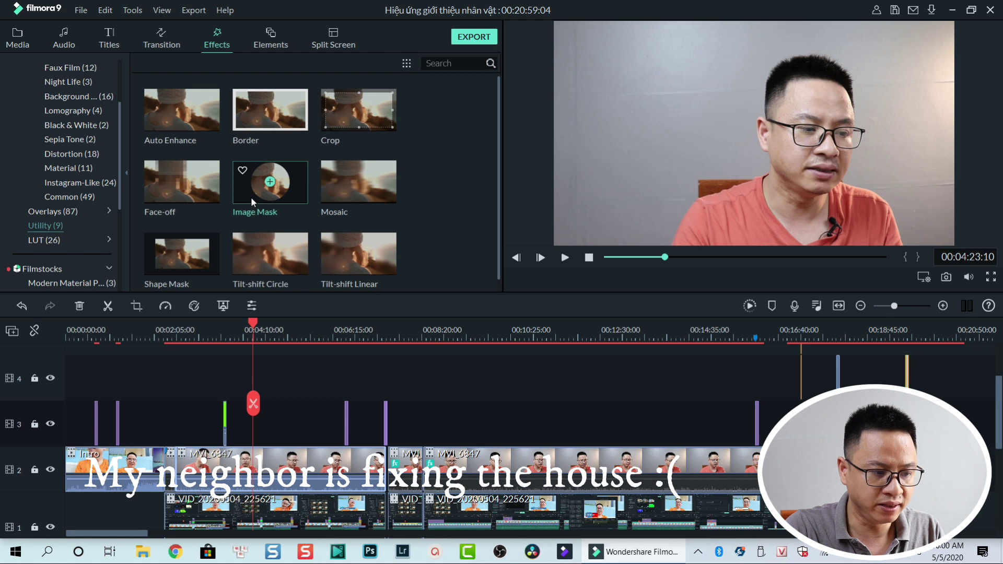
pyautogui.moveTo(250, 197); pyautogui.dragTo(223, 464)
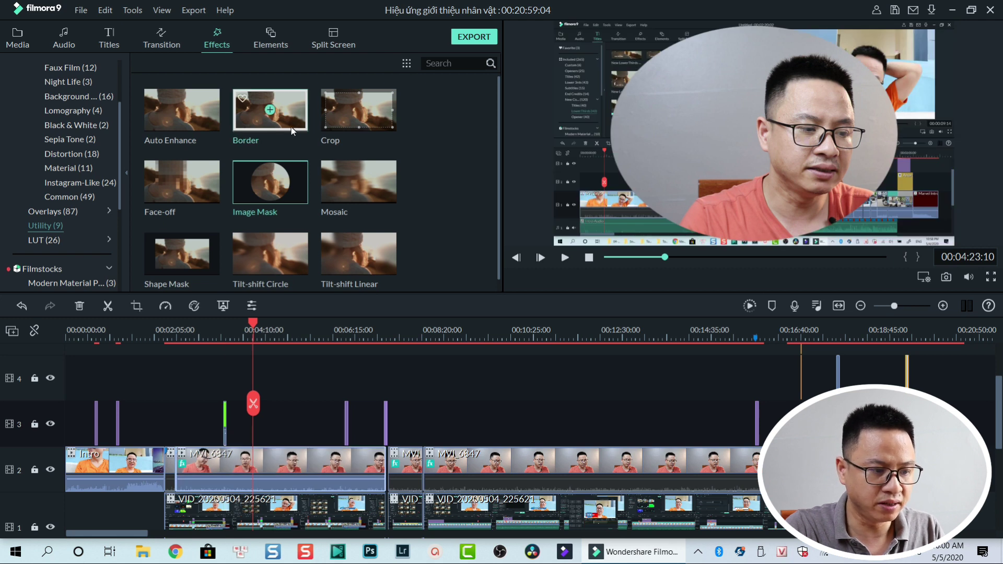
pyautogui.moveTo(291, 127); pyautogui.dragTo(243, 464)
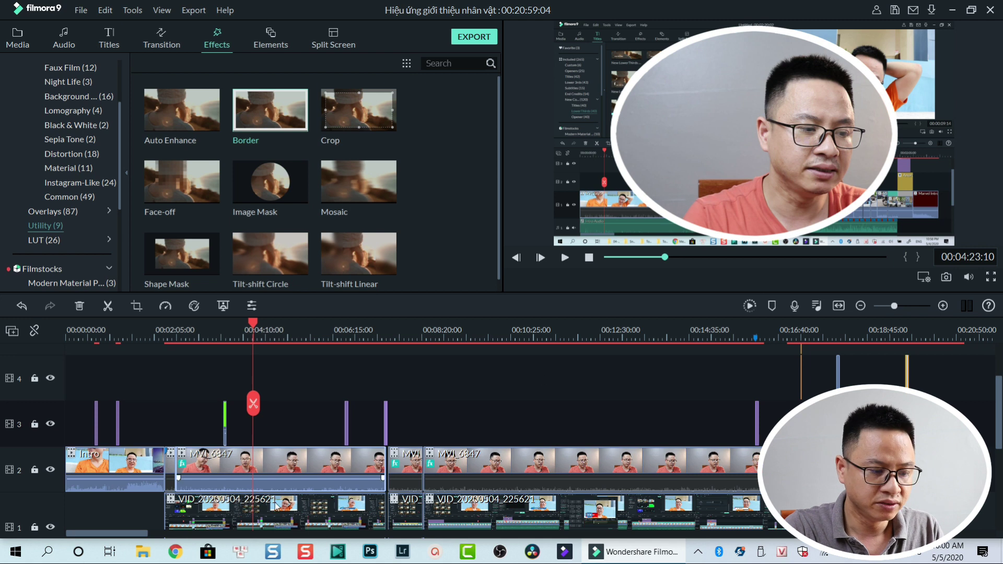
# - Set the MVI_6847 clip's Image Mask X position to 96 in its Video effect settings
pyautogui.doubleClick(284, 461)
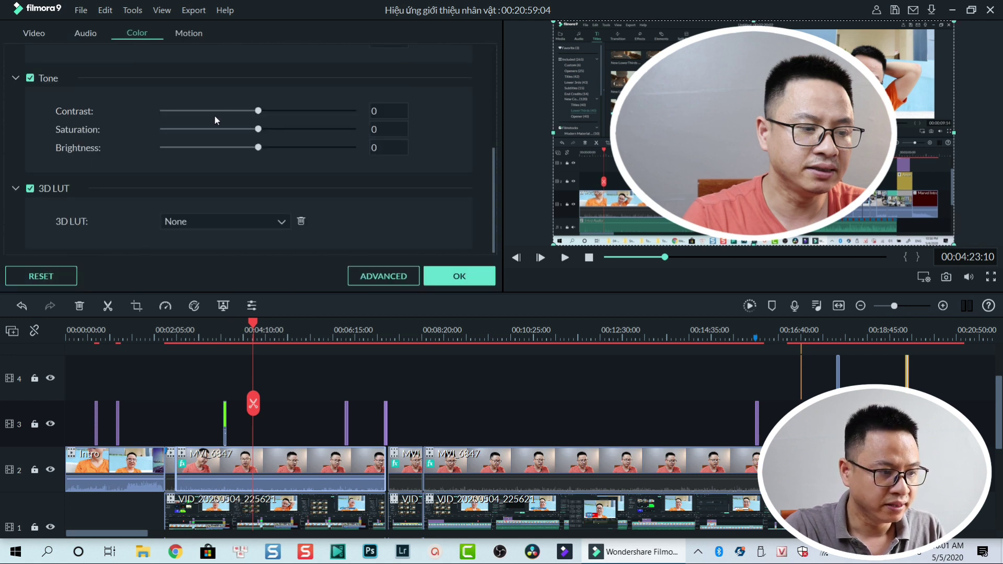
pyautogui.click(37, 32)
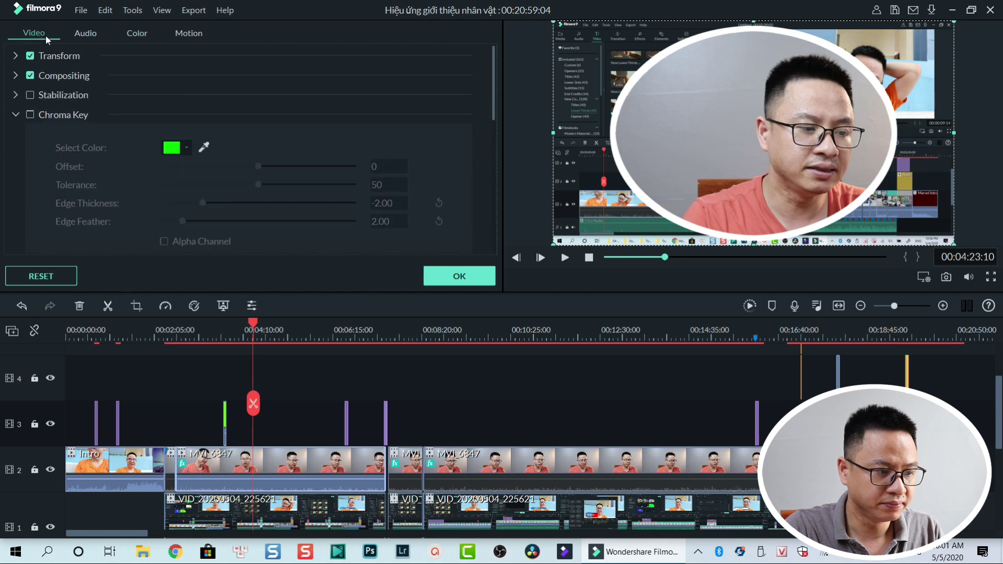
pyautogui.scroll(-5, 421, 149)
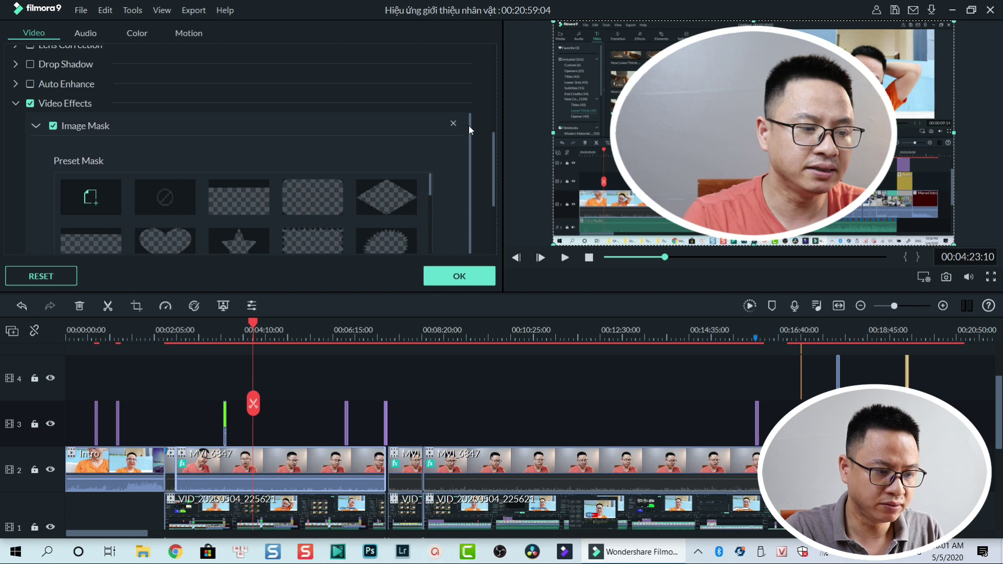
pyautogui.moveTo(471, 127); pyautogui.dragTo(461, 209)
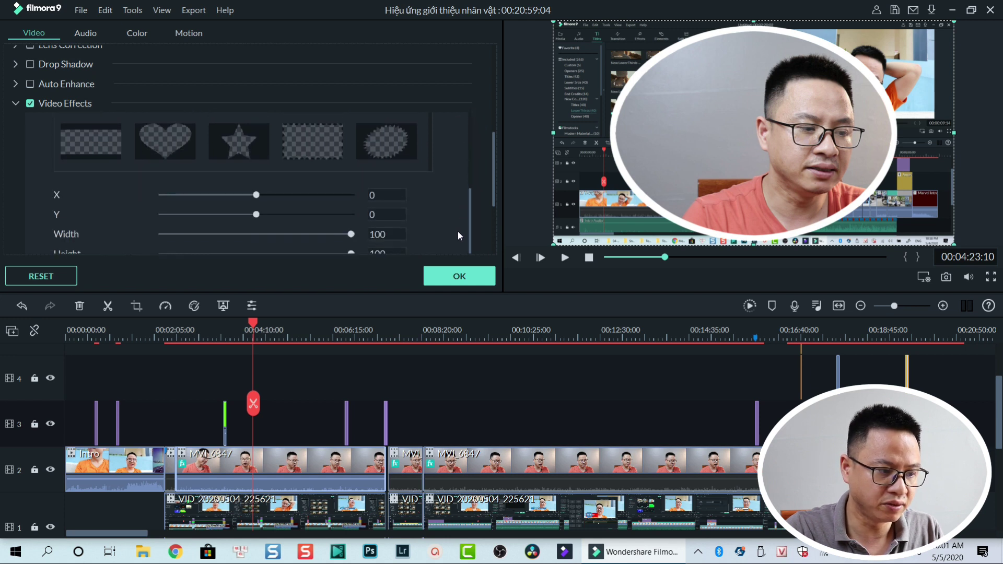
pyautogui.moveTo(256, 196); pyautogui.dragTo(255, 196)
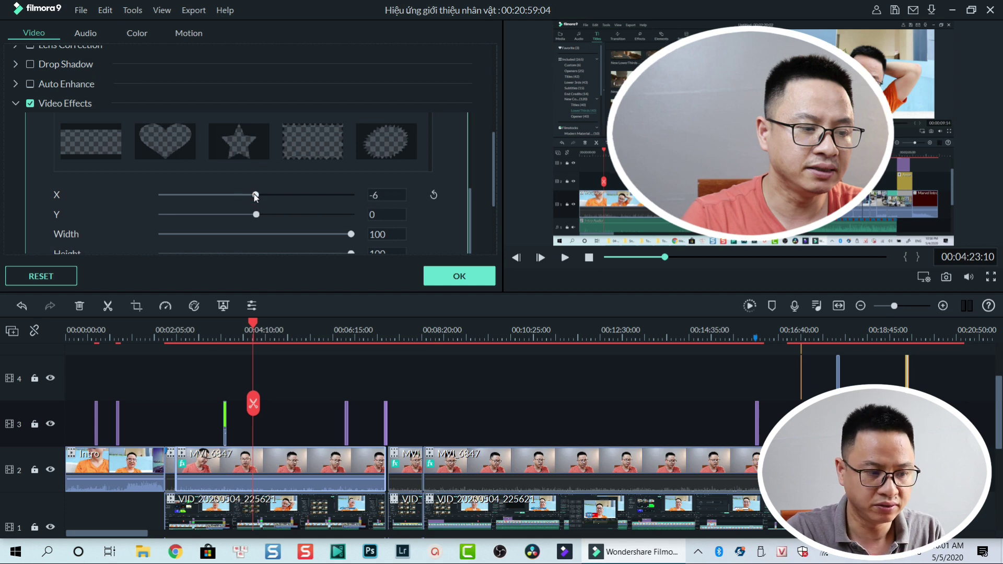
pyautogui.moveTo(255, 196); pyautogui.dragTo(266, 195)
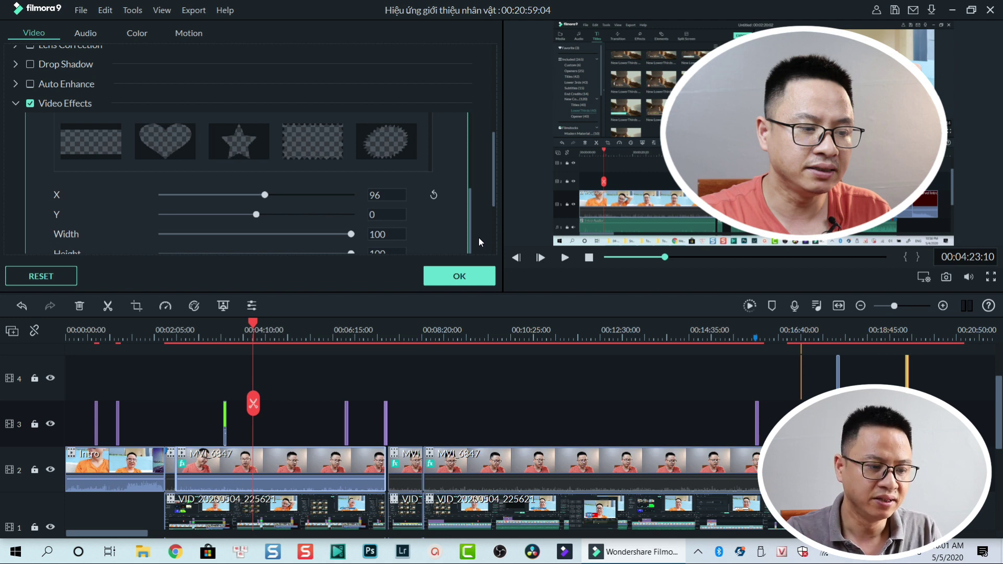
# - Confirm the mask settings and split the talking-head clip at the playhead
pyautogui.click(473, 279)
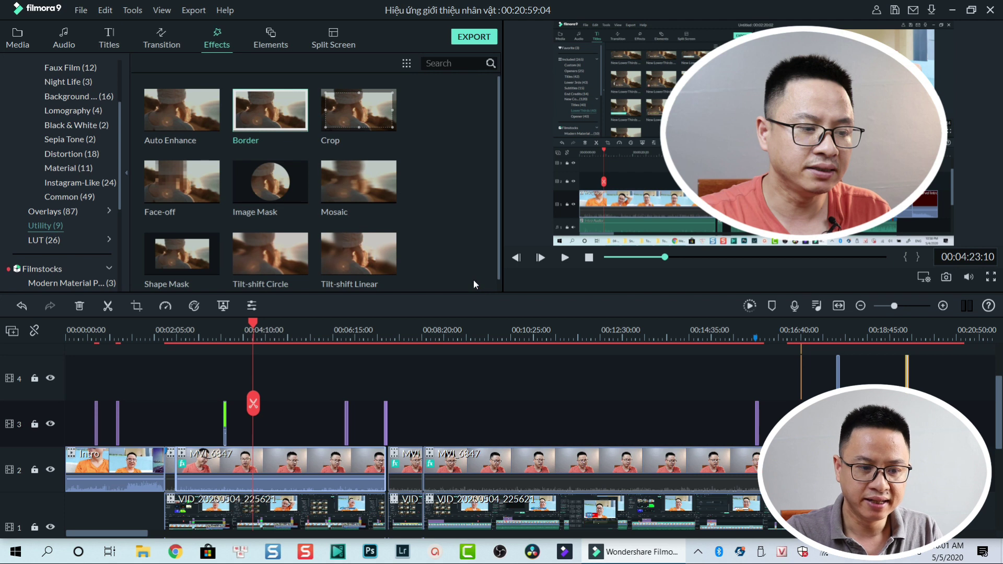
pyautogui.click(283, 461)
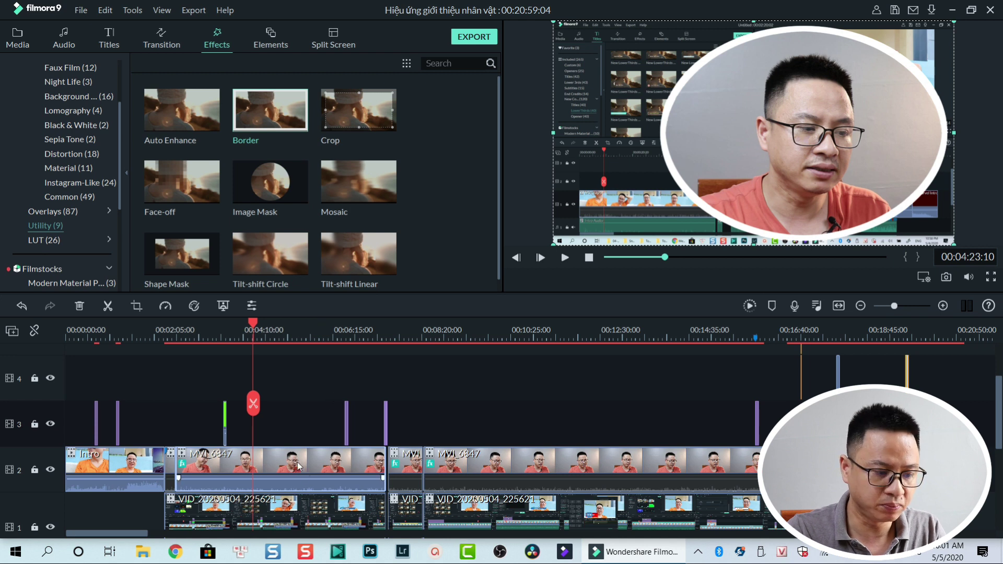
pyautogui.click(253, 404)
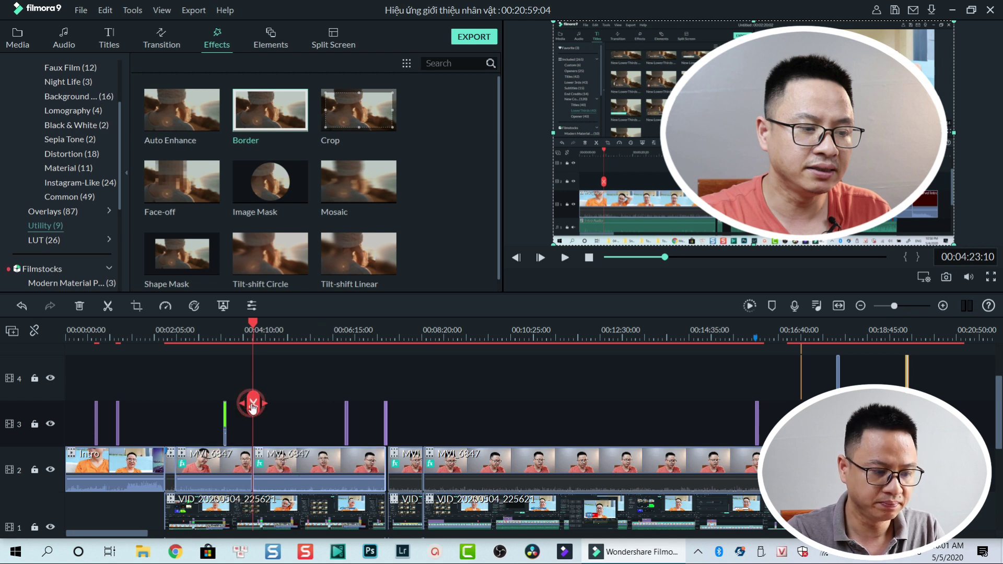
# - Delete the circle effect from the talking-head section at 3:08 so it plays full-screen
pyautogui.click(200, 337)
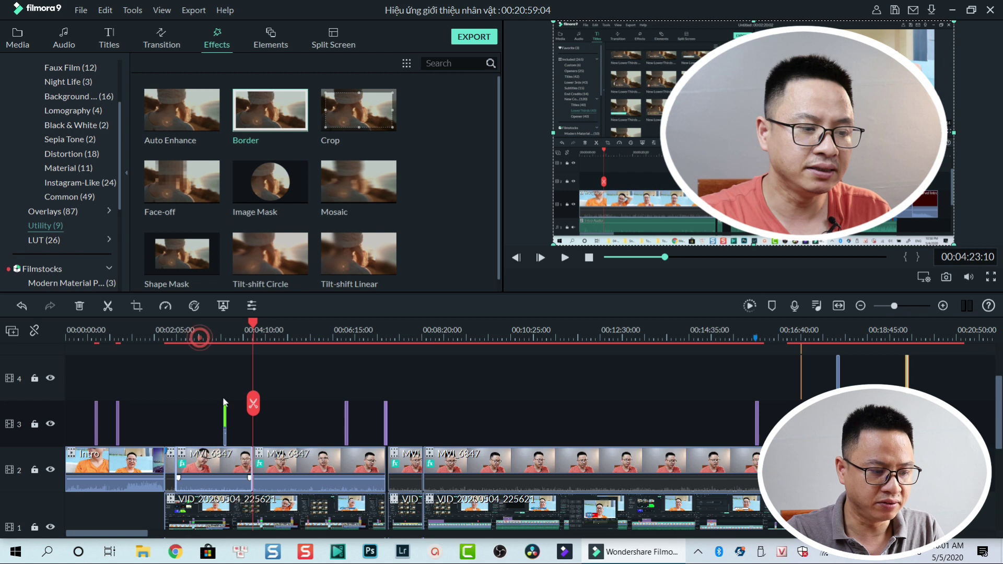
pyautogui.rightClick(224, 467)
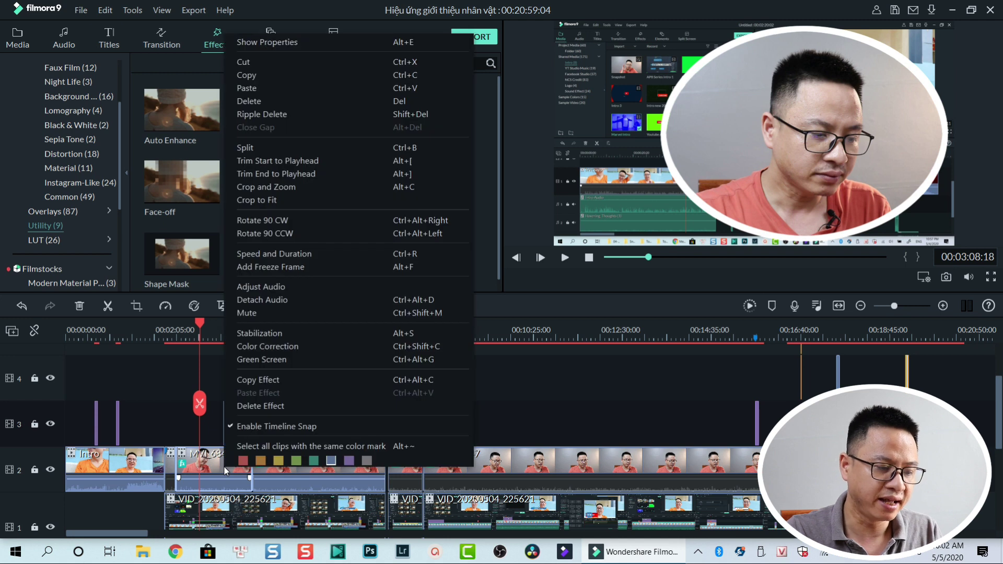
pyautogui.click(257, 407)
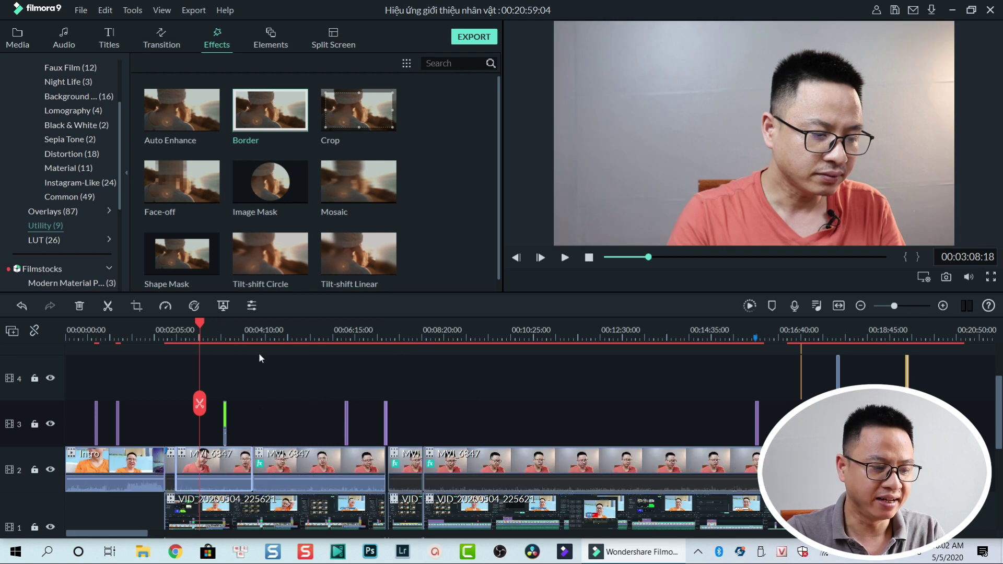
# - Shrink the talking-head circle at 4:27 into the bottom-right corner of the preview
pyautogui.click(254, 336)
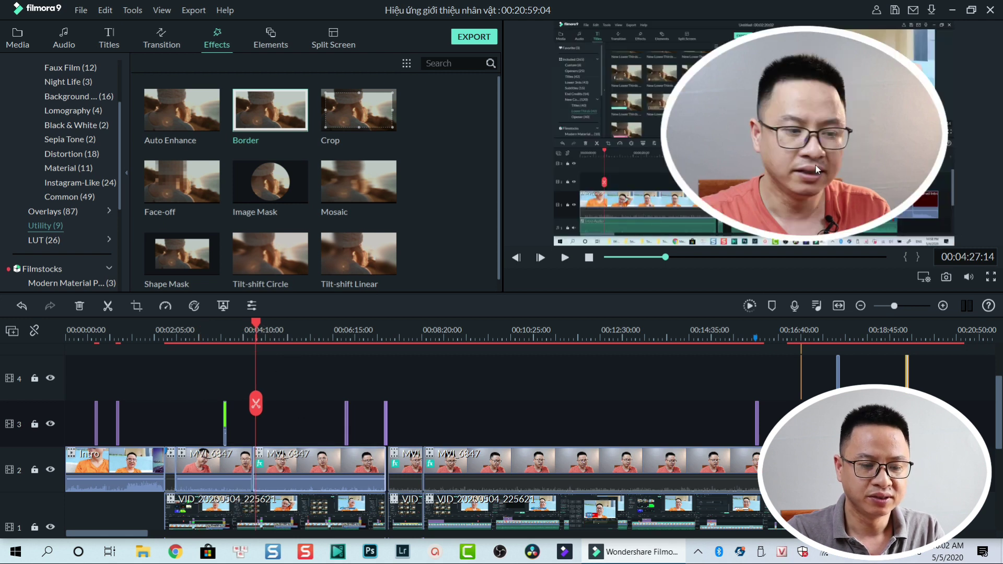
pyautogui.click(758, 146)
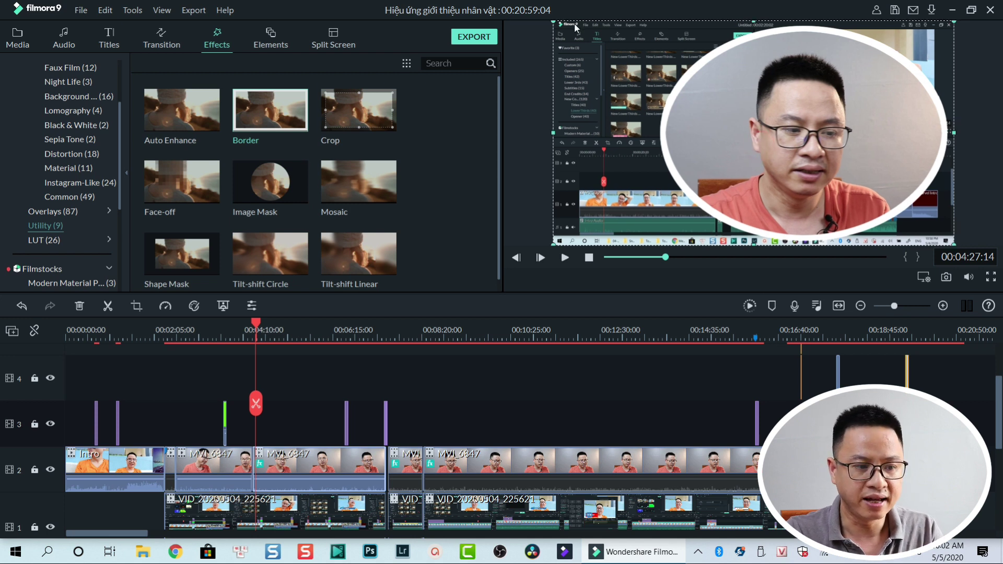
pyautogui.moveTo(671, 89); pyautogui.dragTo(850, 212)
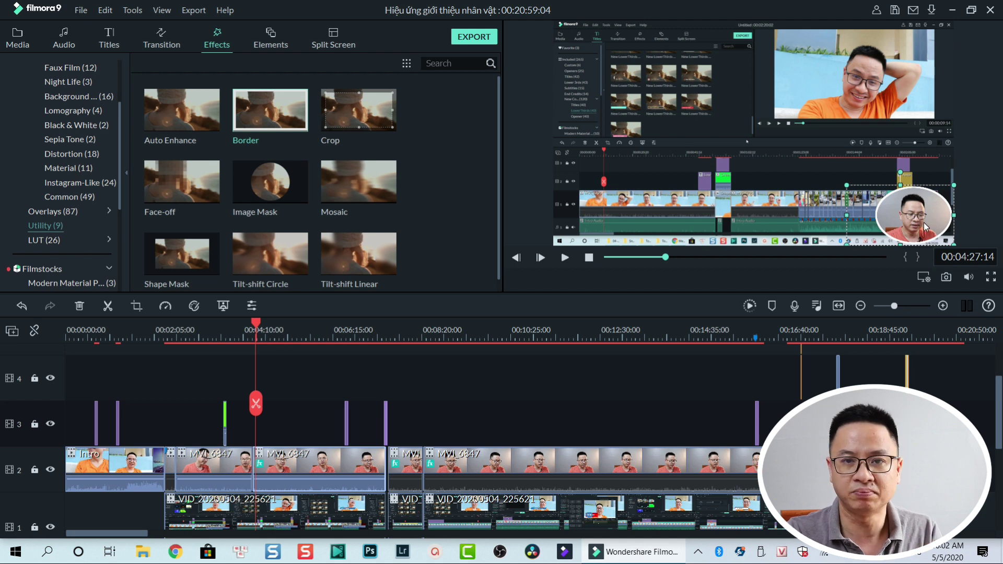
# - Play back from 4:10 to check the circular inset, then pause
pyautogui.click(242, 332)
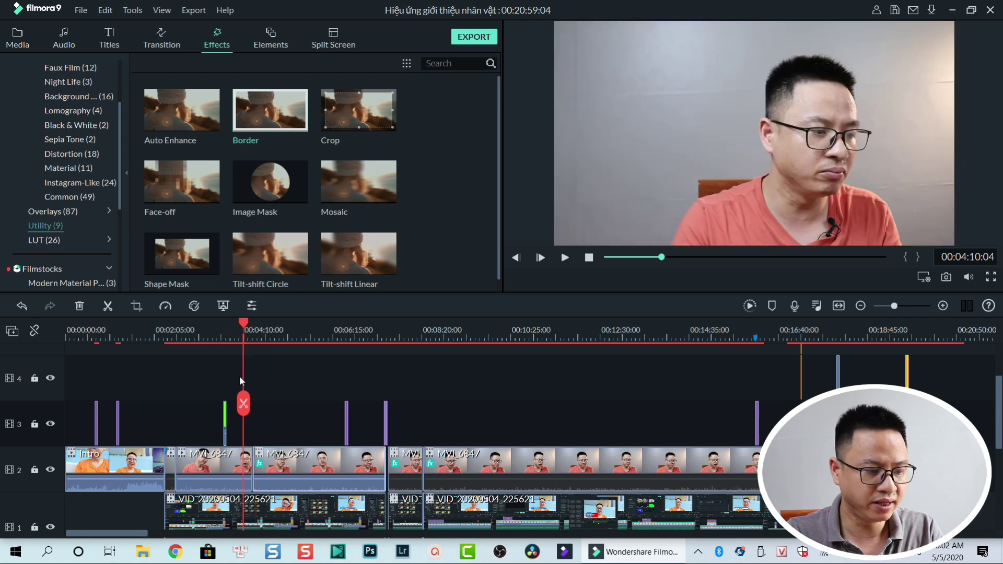
pyautogui.press('space')
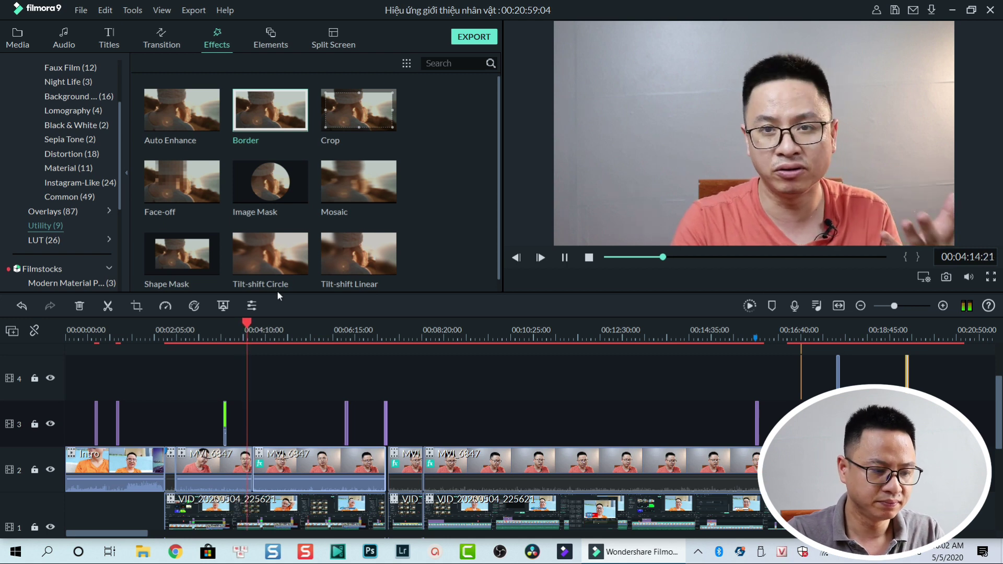
pyautogui.scroll(2, 317, 416)
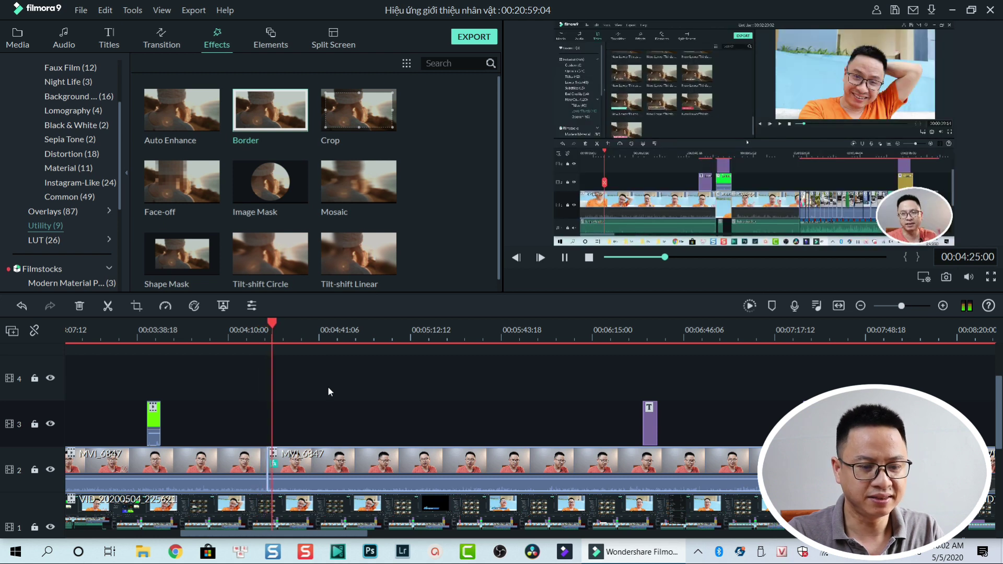
pyautogui.press('space')
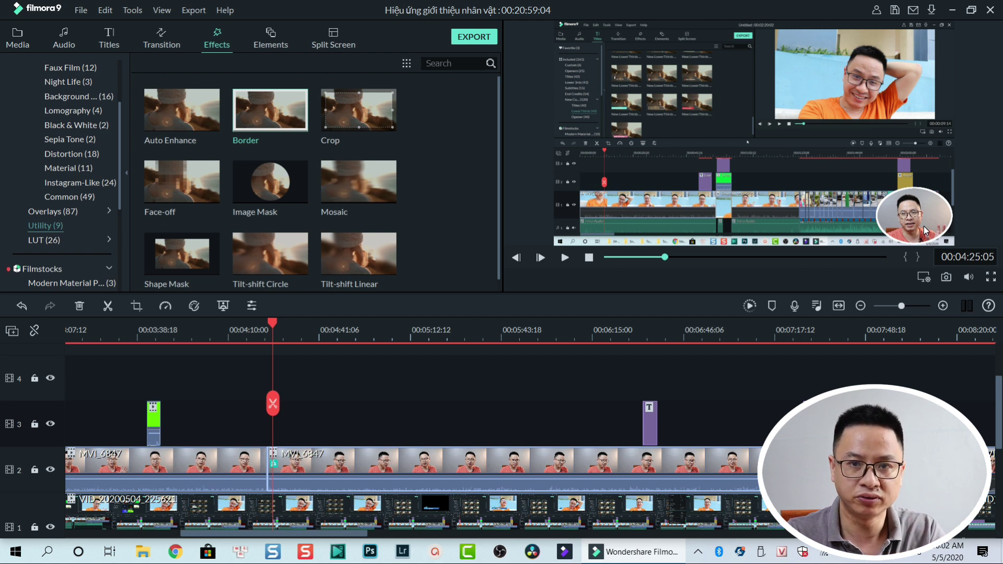
# - Split the talking-head clip at 4:58
pyautogui.click(369, 334)
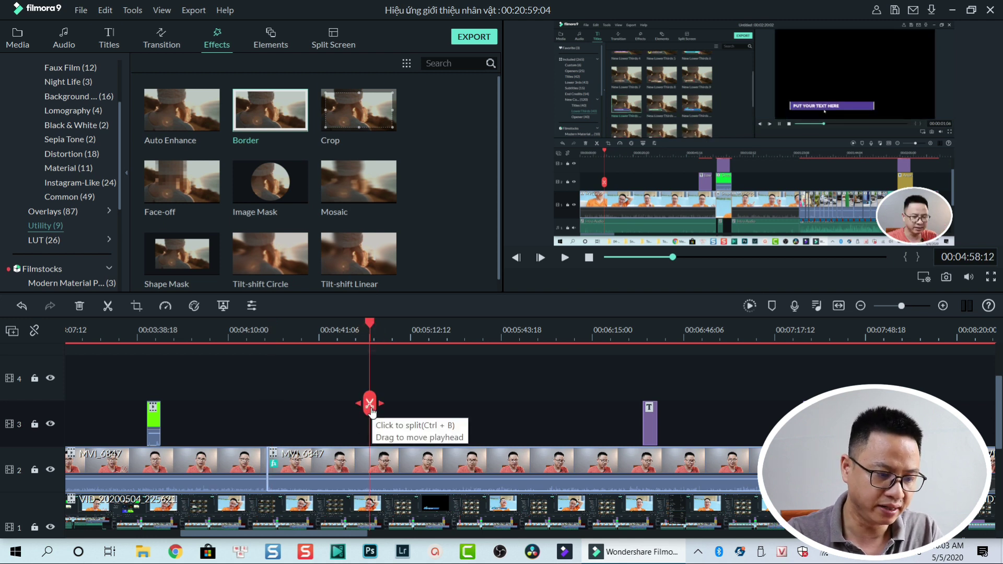
pyautogui.click(370, 406)
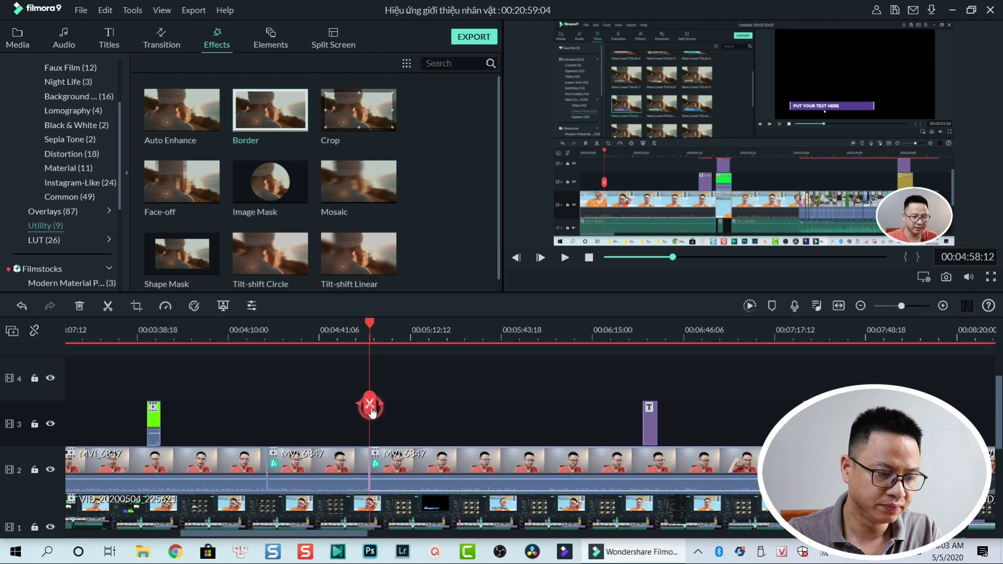
pyautogui.rightClick(409, 460)
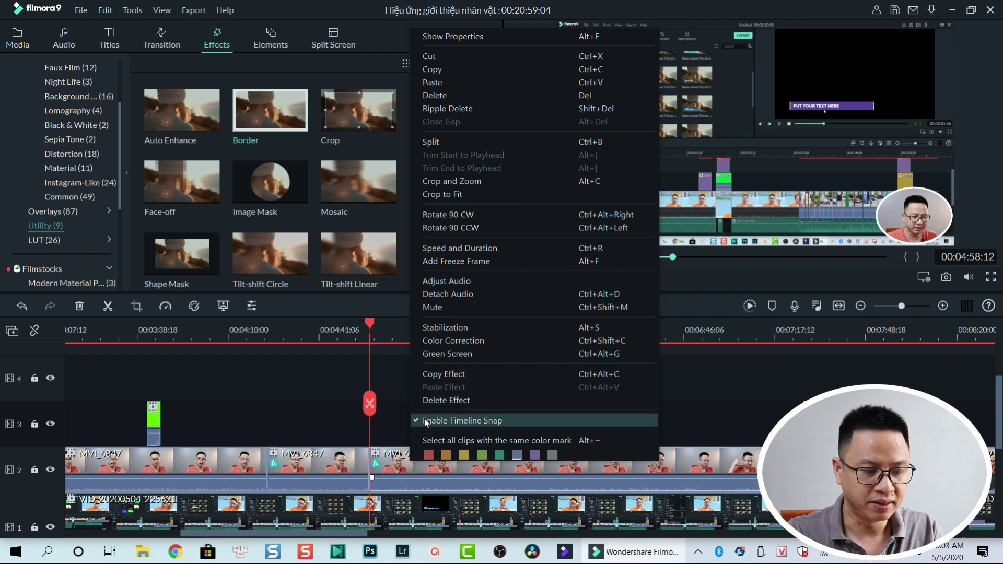
pyautogui.click(439, 470)
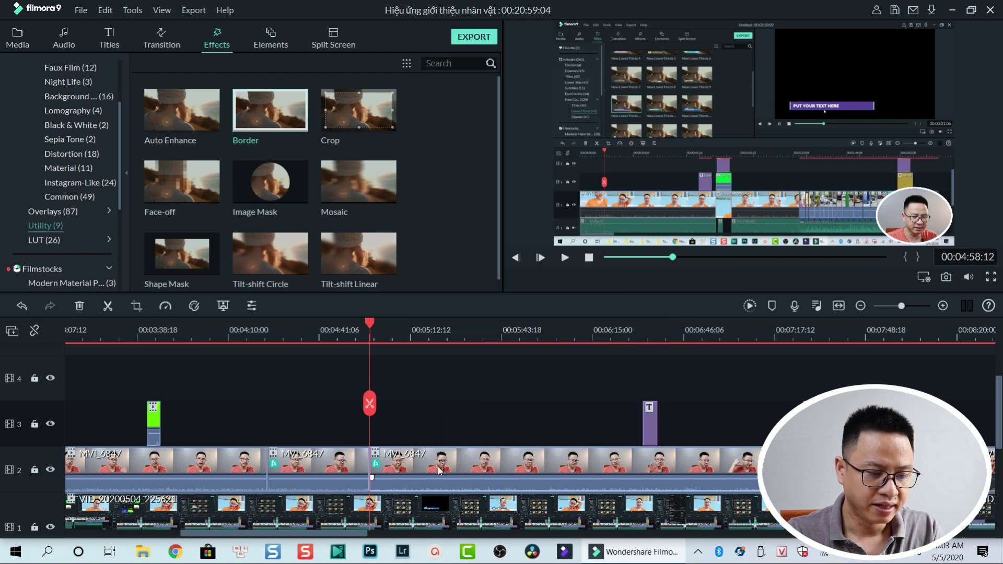
# - Split again at 5:31 and delete the circle effect from the 4:58–5:31 section
pyautogui.click(465, 335)
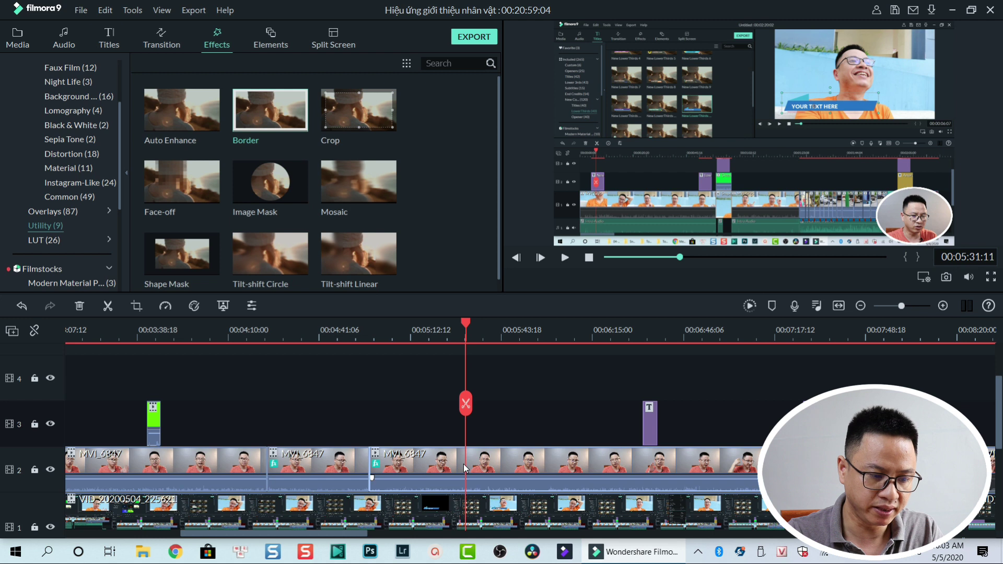
pyautogui.click(466, 404)
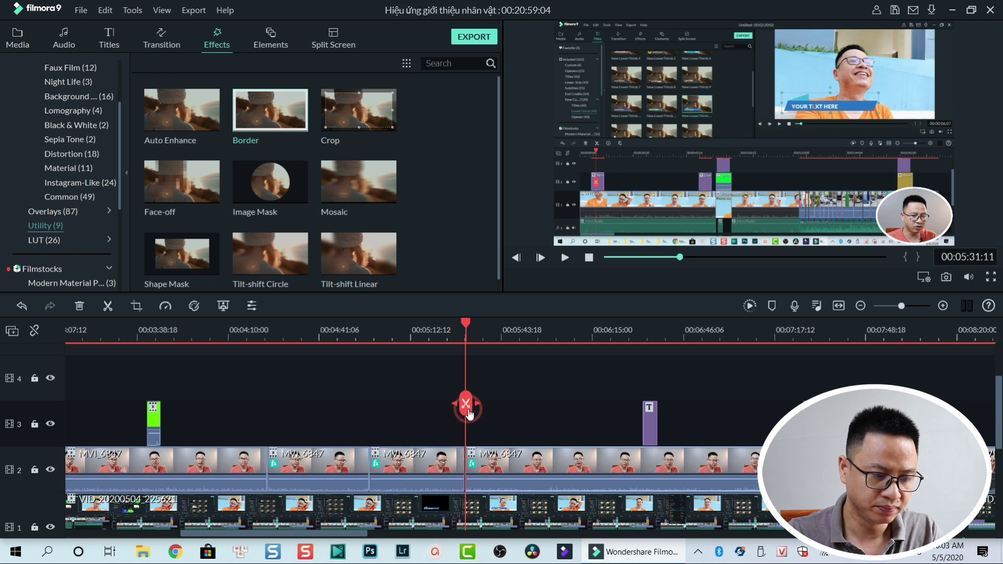
pyautogui.click(419, 464)
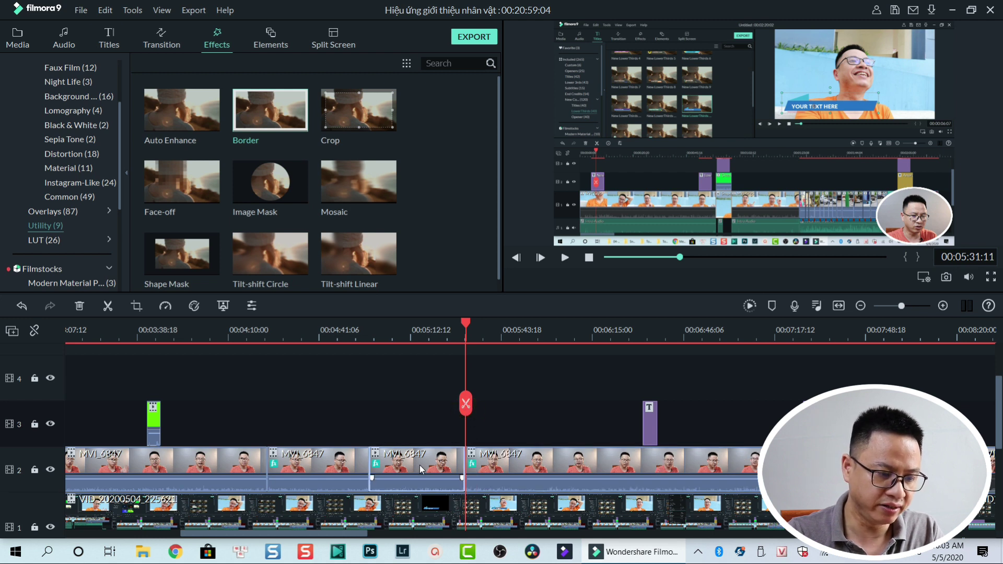
pyautogui.rightClick(418, 464)
pyautogui.click(442, 406)
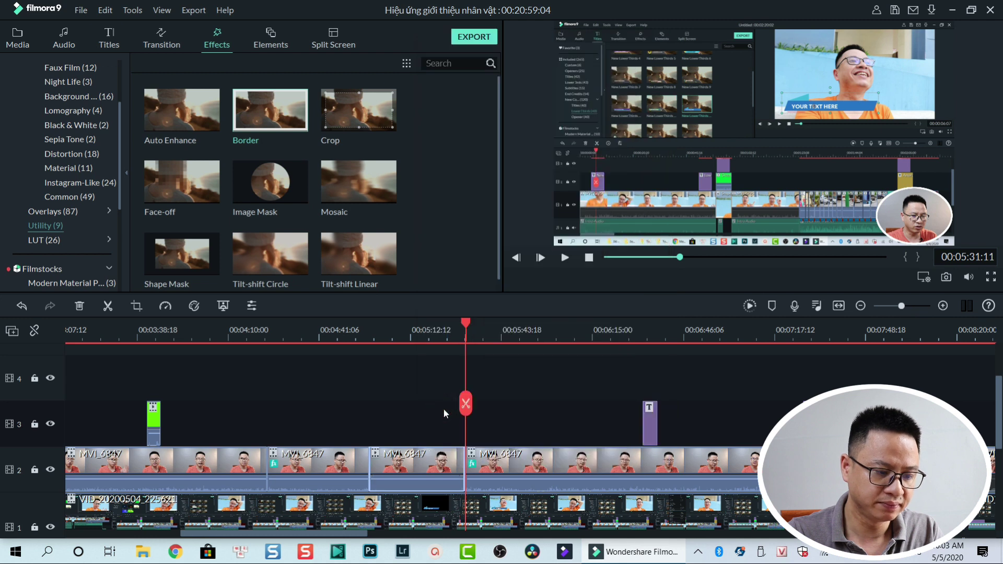
# - Mute the audio of the 4:58–5:31 talking-head section
pyautogui.click(405, 334)
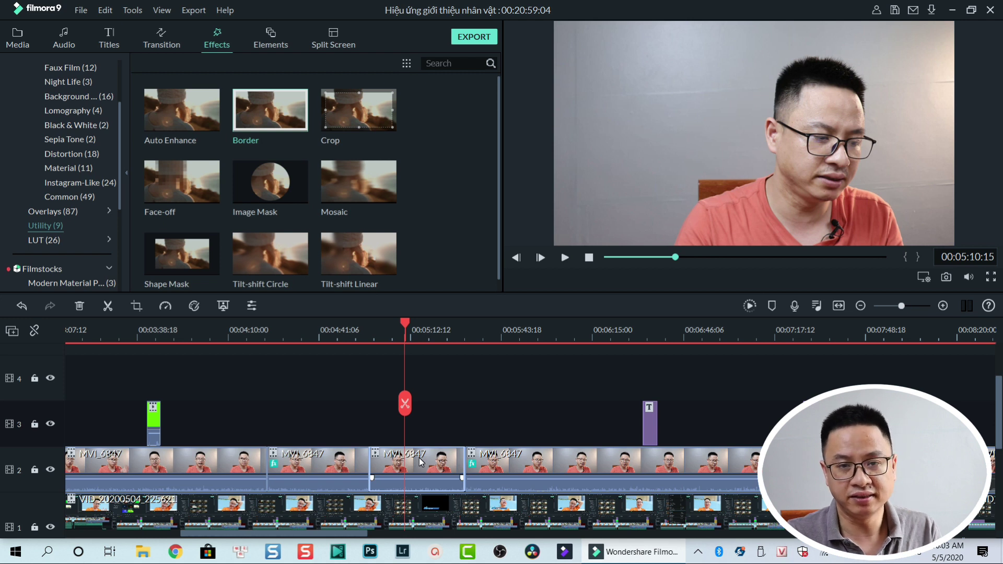
pyautogui.rightClick(446, 472)
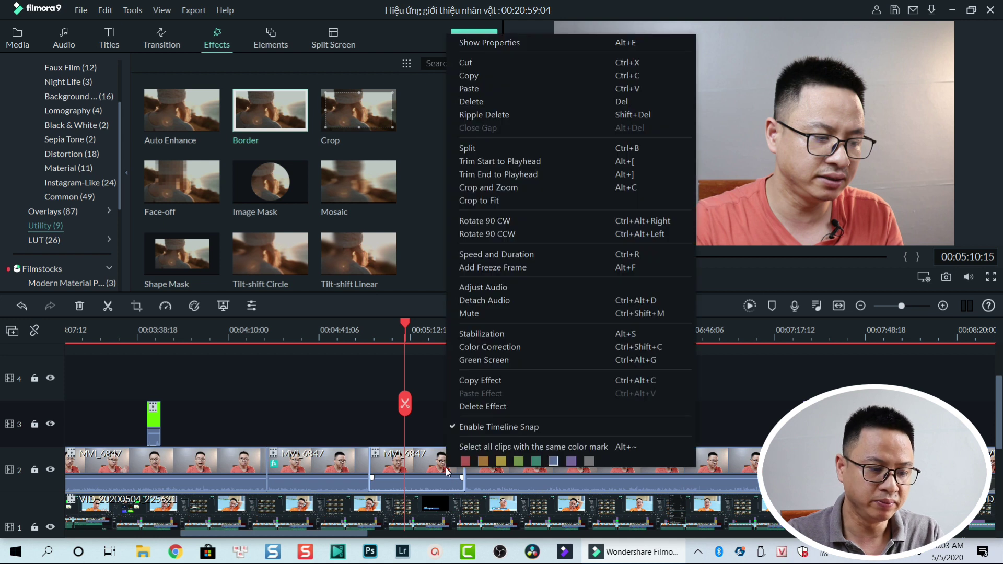
pyautogui.click(481, 321)
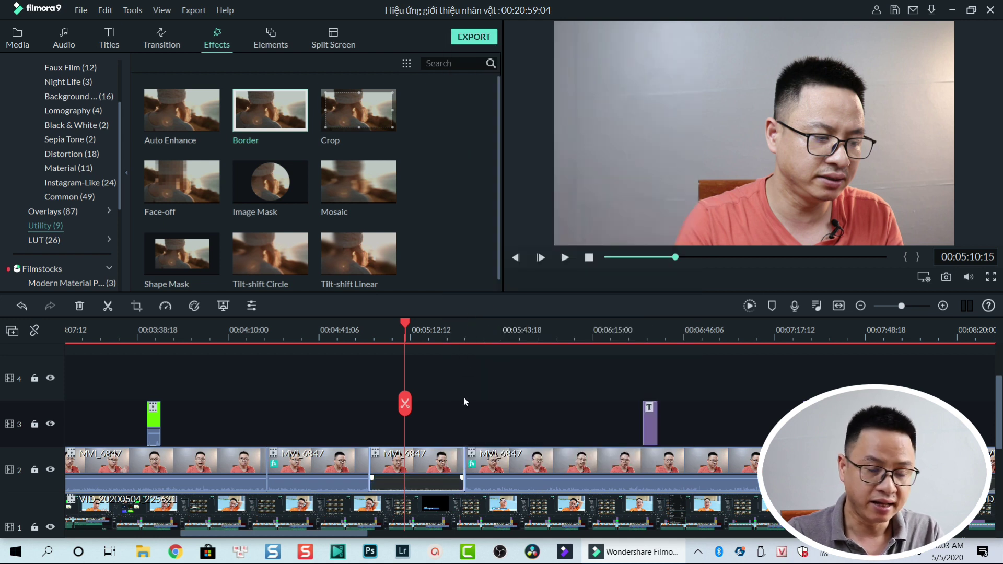